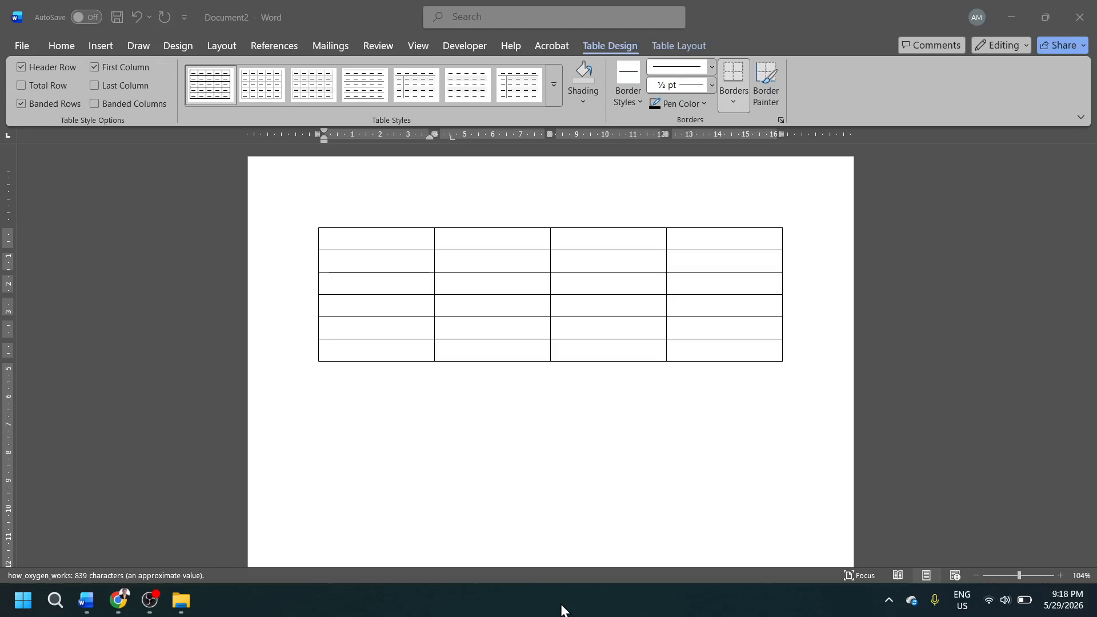
# Select all cells of the empty table and apply AutoFit Contents to its columns.
pyautogui.click(368, 238)
pyautogui.moveTo(368, 235)
pyautogui.mouseDown()
pyautogui.moveTo(721, 254)
pyautogui.moveTo(737, 360)
pyautogui.mouseUp()
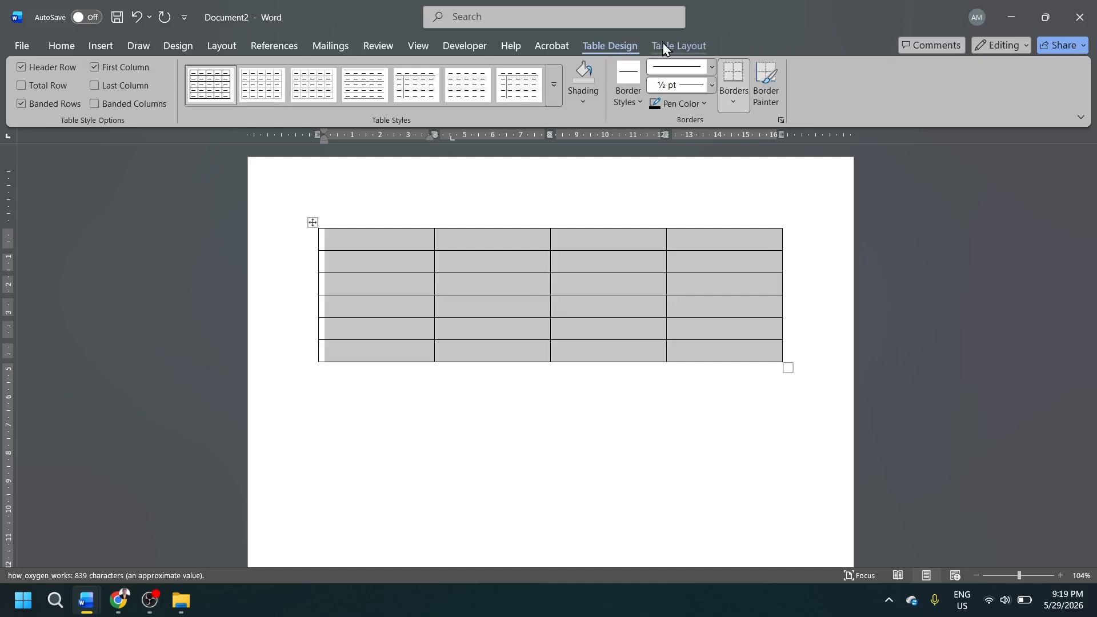
pyautogui.click(676, 50)
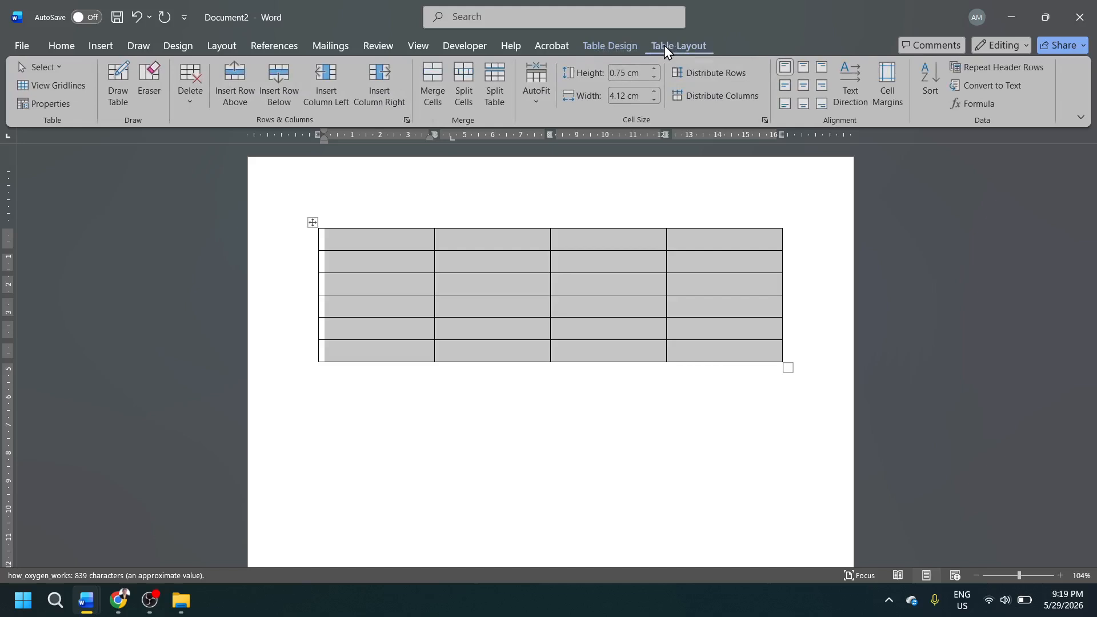
pyautogui.click(629, 48)
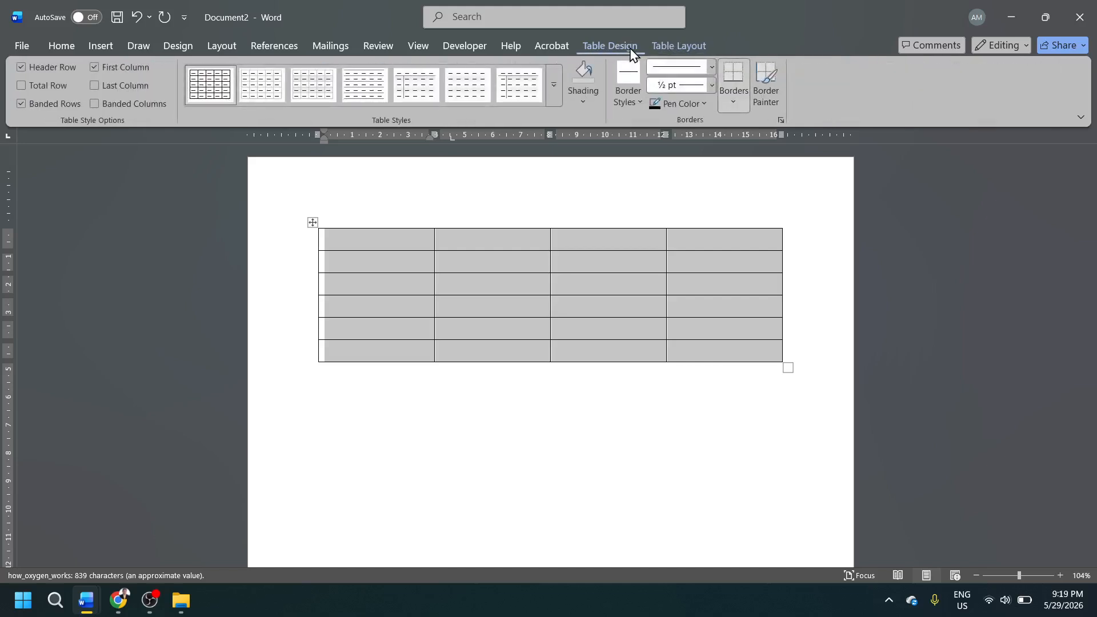
pyautogui.click(657, 48)
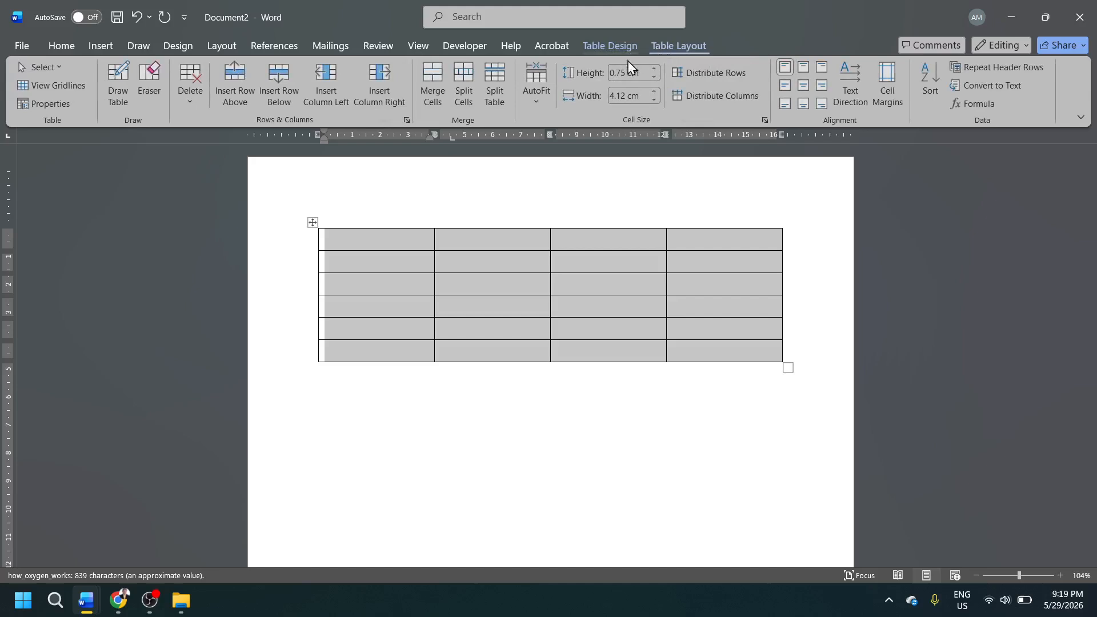
pyautogui.click(537, 97)
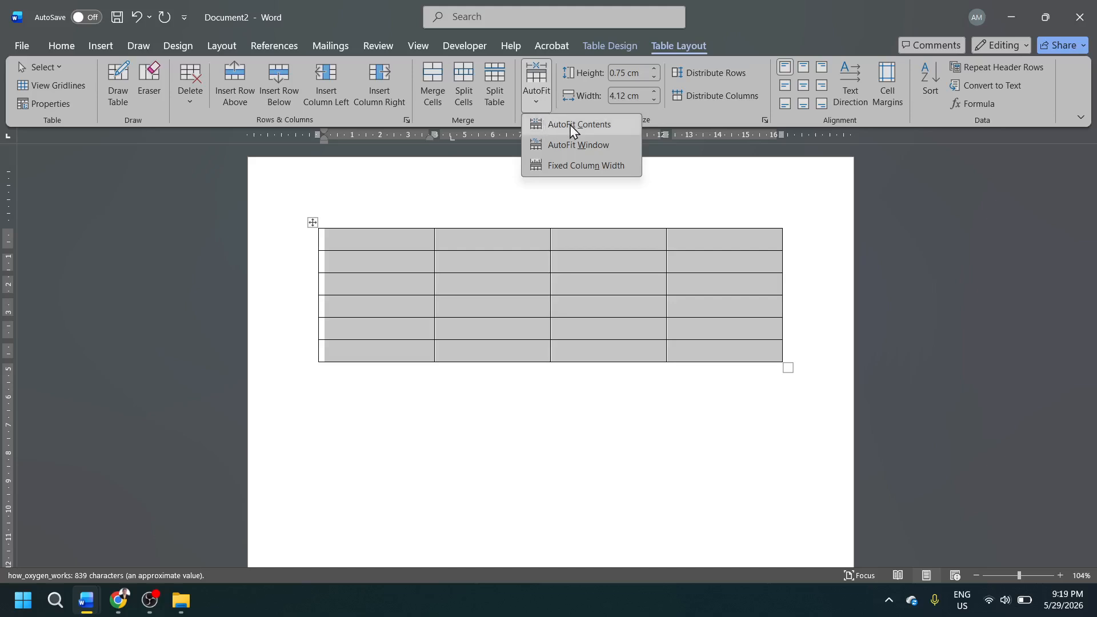
pyautogui.click(591, 125)
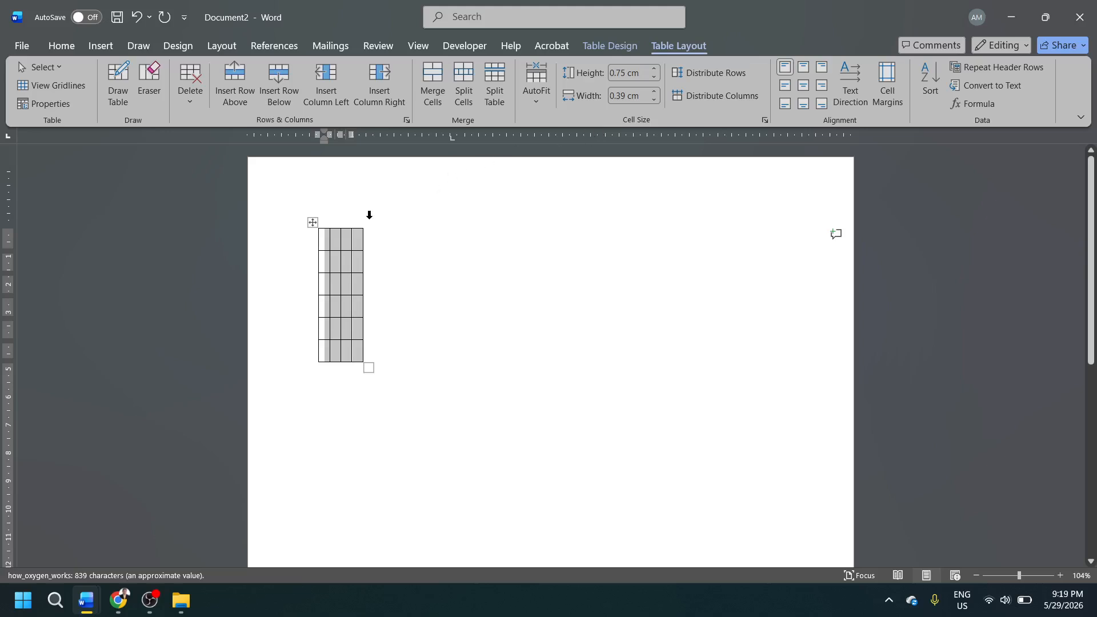
# Fill the table's first row with the column headings Name, Age, Height and Weight.
pyautogui.click(328, 241)
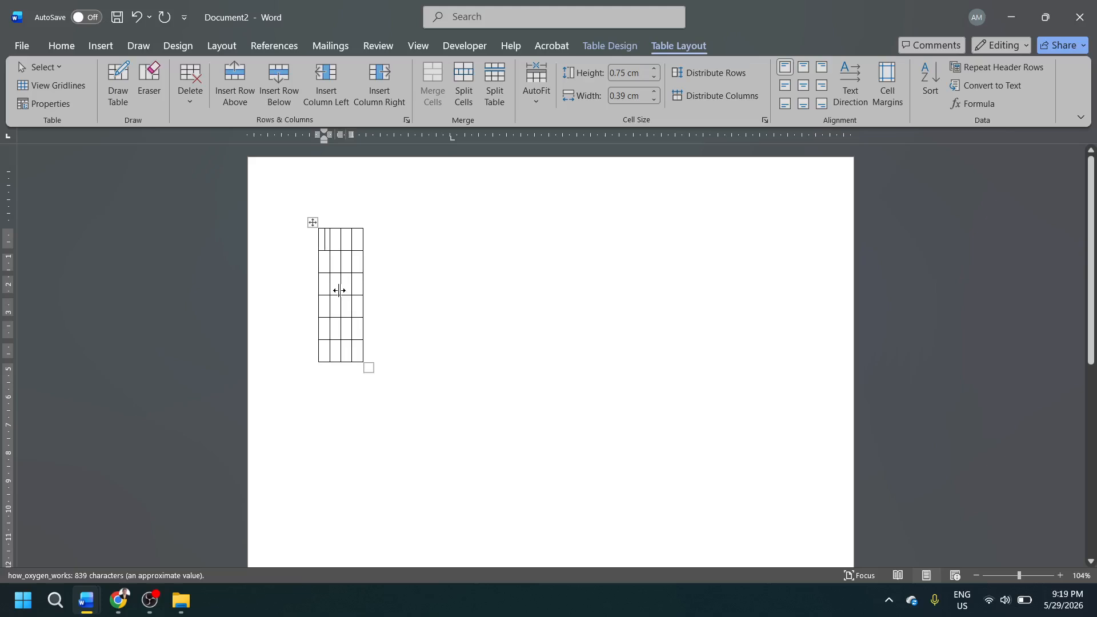
pyautogui.write('Name')
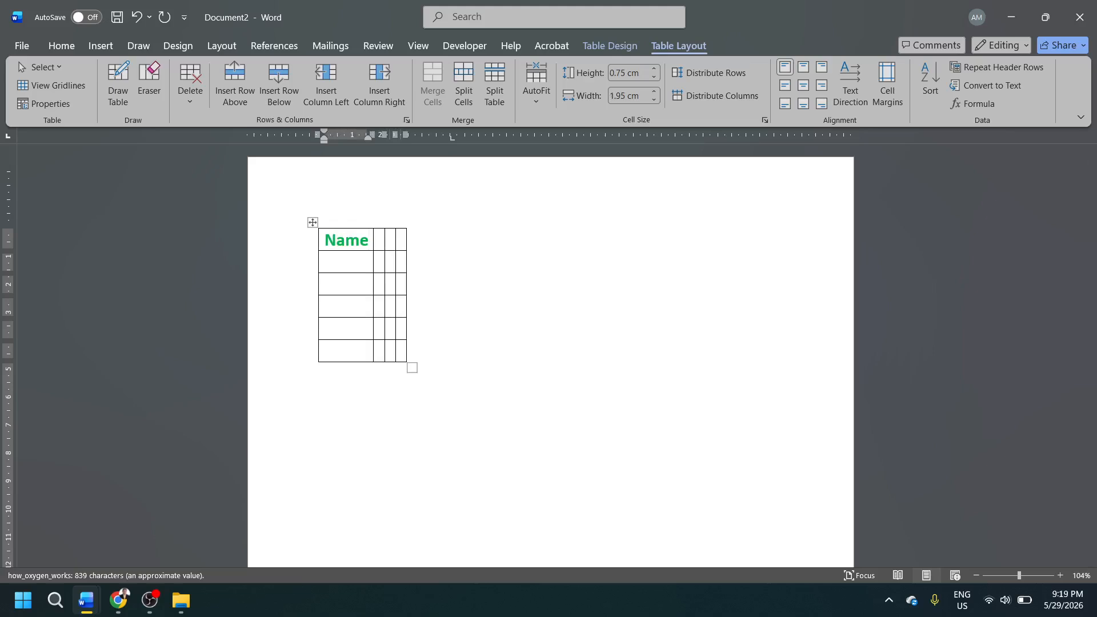
pyautogui.press('Tab')
pyautogui.write('Age')
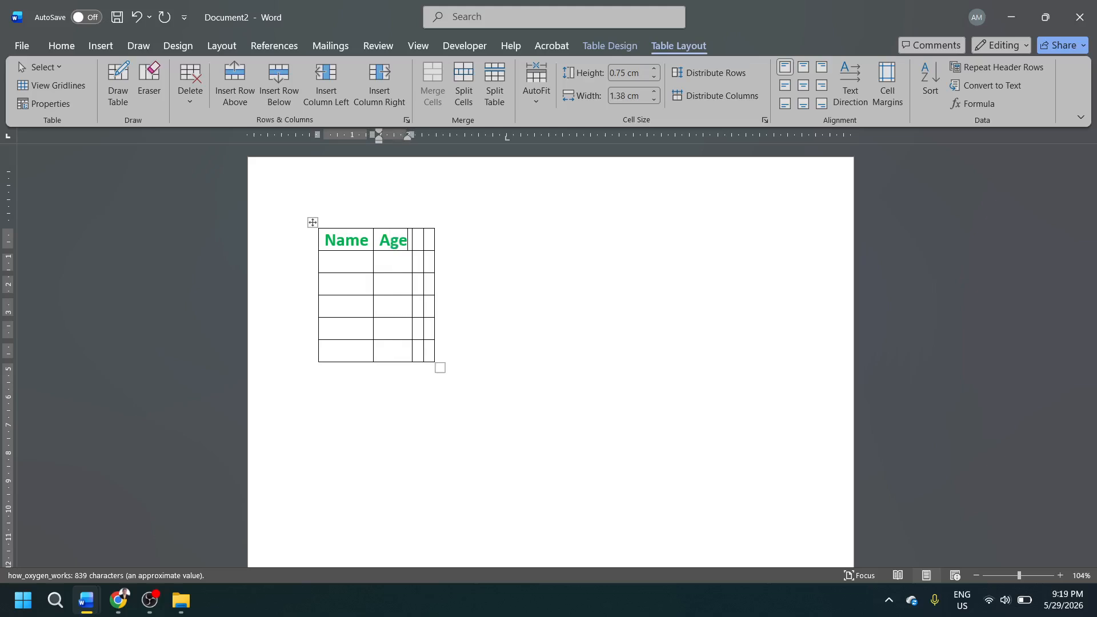
pyautogui.press('Tab')
pyautogui.write('Height')
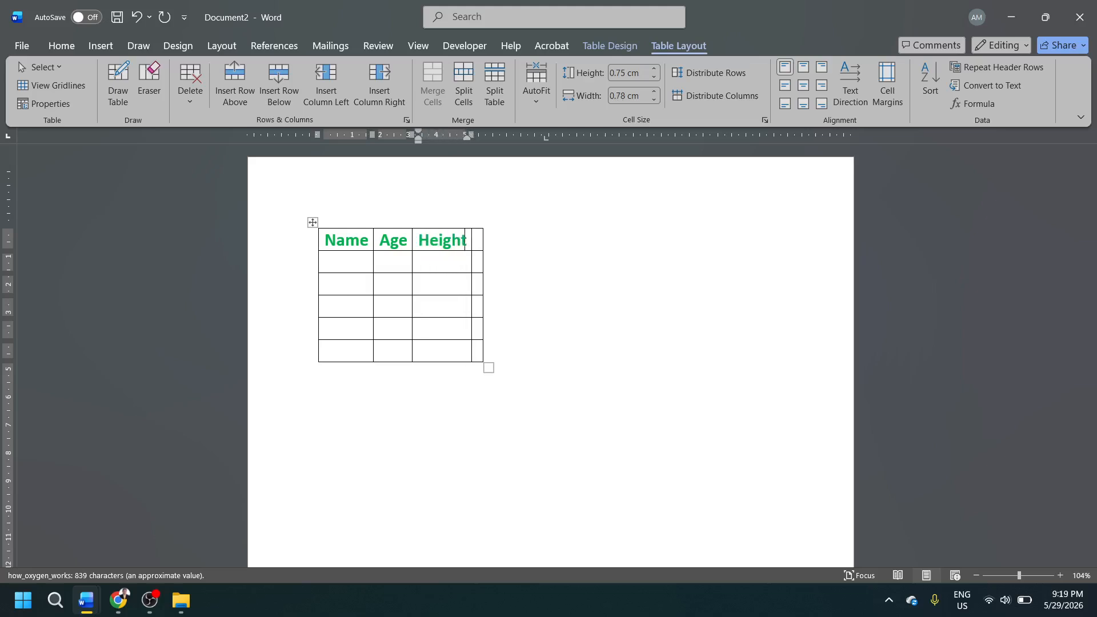
pyautogui.press('Tab')
pyautogui.write('W')
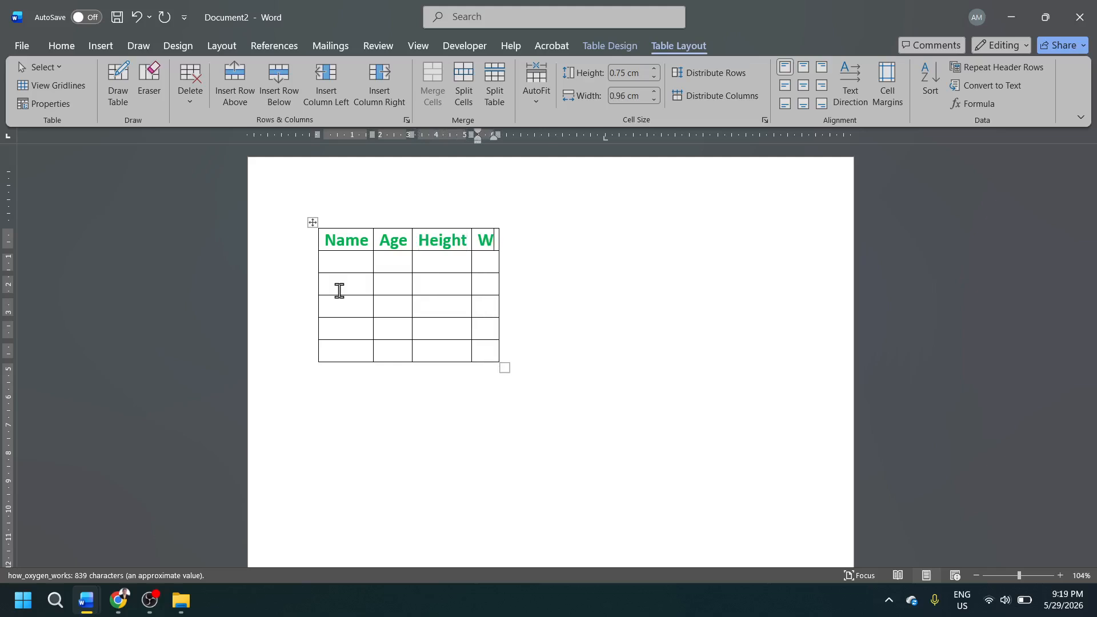
pyautogui.write('eight')
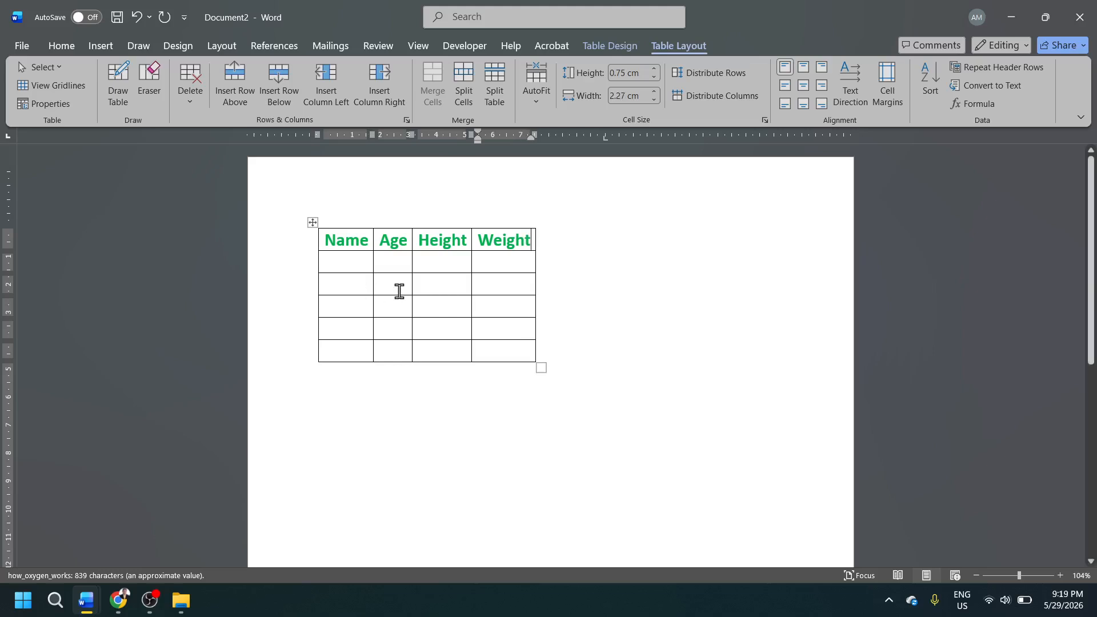
# Enter a long unbroken run of the letter y in the cell directly below Weight to test the column's automatic resizing.
pyautogui.click(511, 267)
pyautogui.write('y')
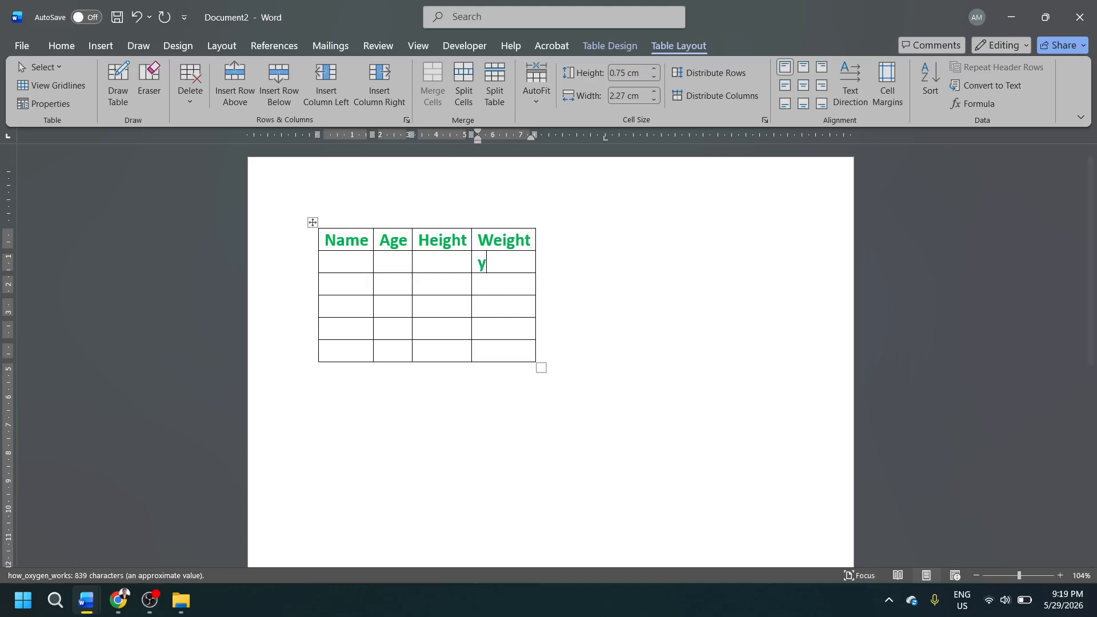
pyautogui.write('yyyyyyyyyyyyyyyyyyyyyyyyyyyy')
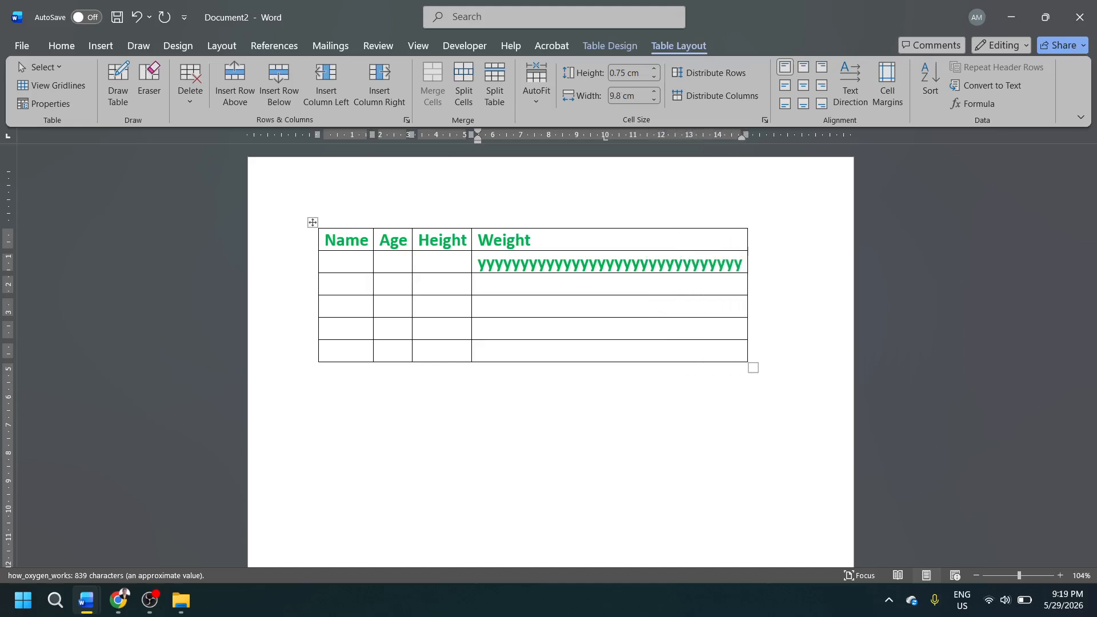
# Delete the entire run of y letters from the cell below Weight.
pyautogui.press('BackSpace')
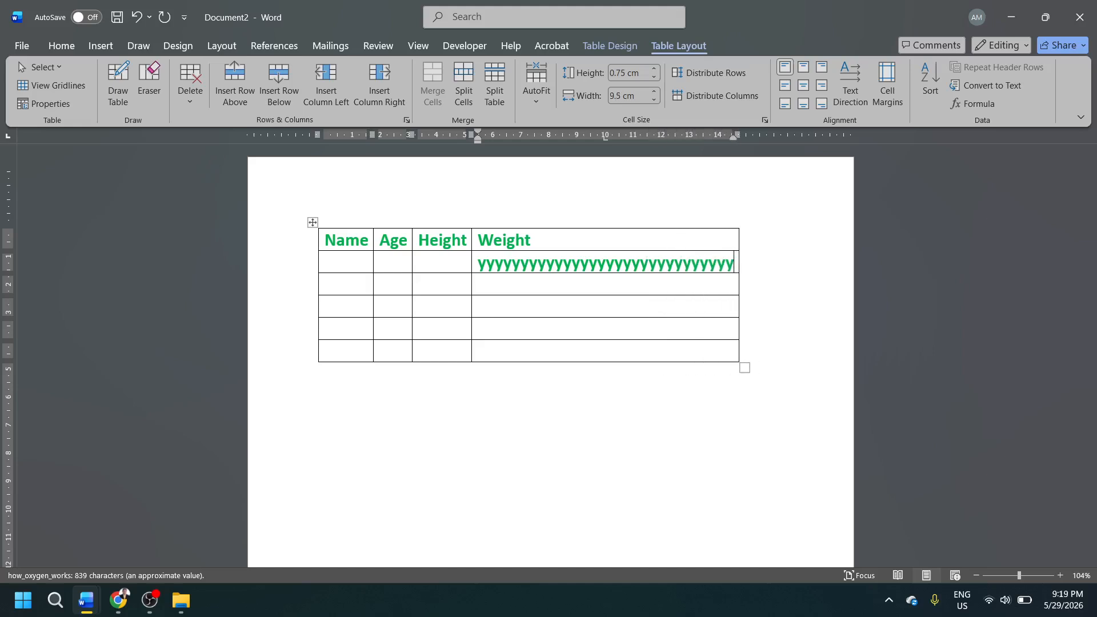
pyautogui.press('BackSpace')
pyautogui.press('BackSpace')
pyautogui.press('BackSpace')
pyautogui.press('BackSpace')
pyautogui.press('BackSpace')
pyautogui.press('BackSpace')
pyautogui.press('BackSpace')
pyautogui.press('BackSpace')
pyautogui.press('BackSpace')
pyautogui.press('BackSpace')
pyautogui.press('BackSpace')
pyautogui.press('BackSpace')
pyautogui.press('BackSpace')
pyautogui.press('BackSpace')
pyautogui.press('BackSpace')
pyautogui.press('BackSpace')
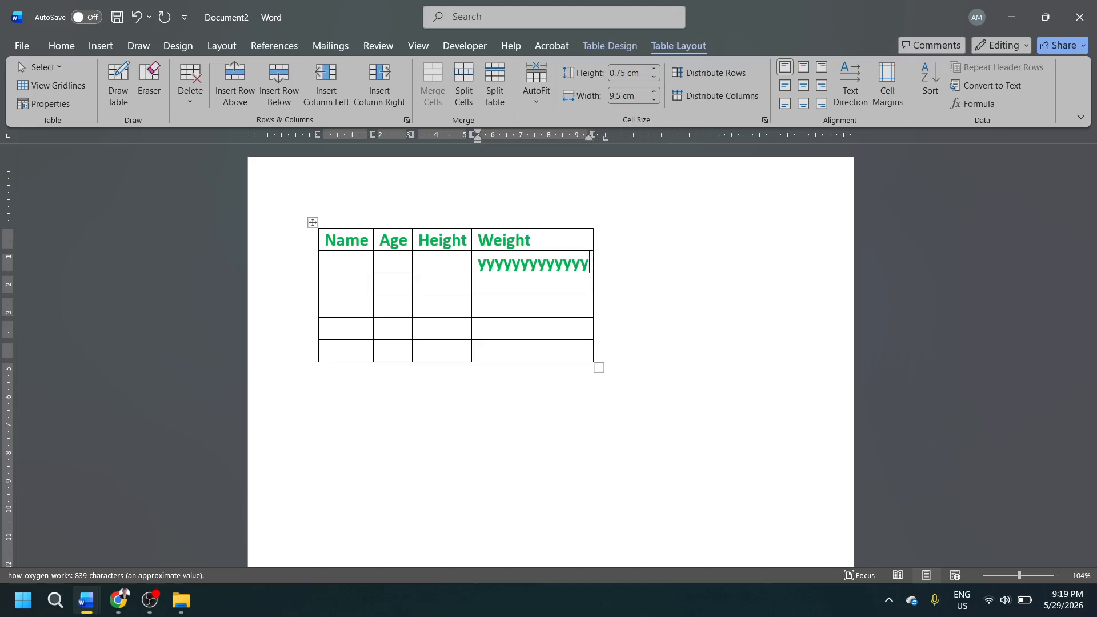
pyautogui.press('BackSpace')
pyautogui.press('BackSpace')
pyautogui.press('BackSpace')
pyautogui.press('BackSpace')
pyautogui.press('BackSpace')
pyautogui.press('BackSpace')
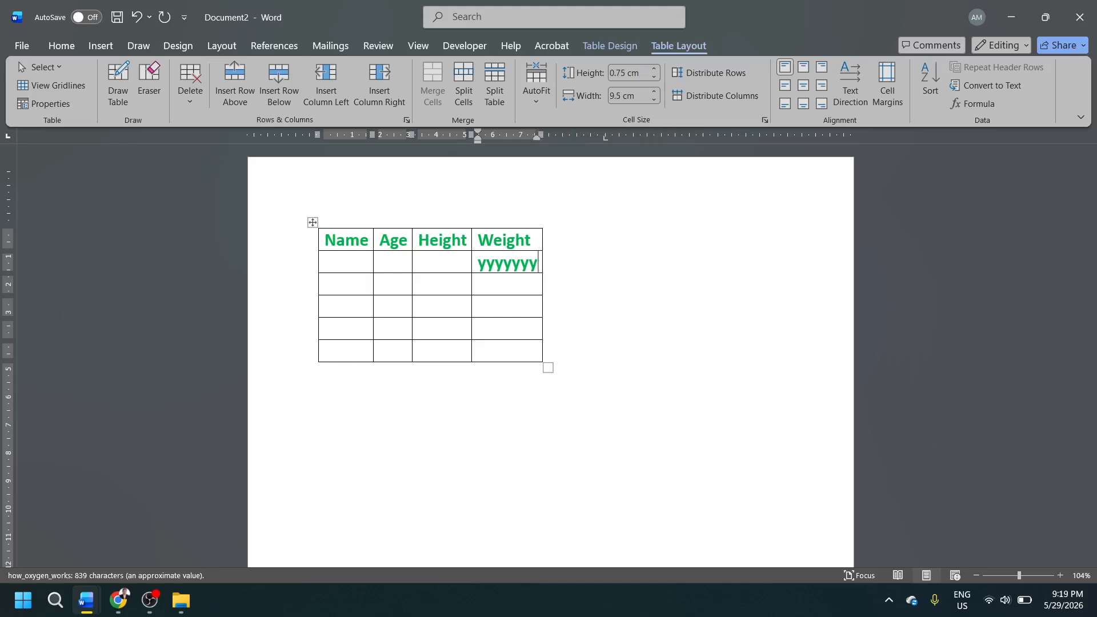
pyautogui.press('BackSpace')
pyautogui.press('BackSpace')
pyautogui.press('BackSpace')
pyautogui.press('BackSpace')
pyautogui.press('BackSpace')
pyautogui.press('BackSpace')
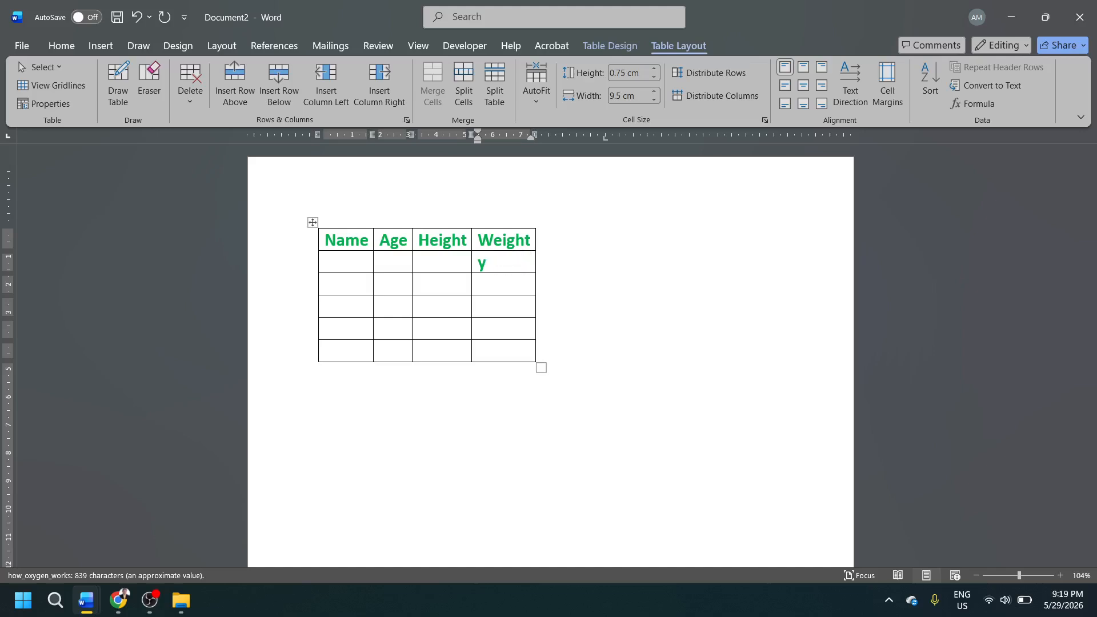
pyautogui.press('BackSpace')
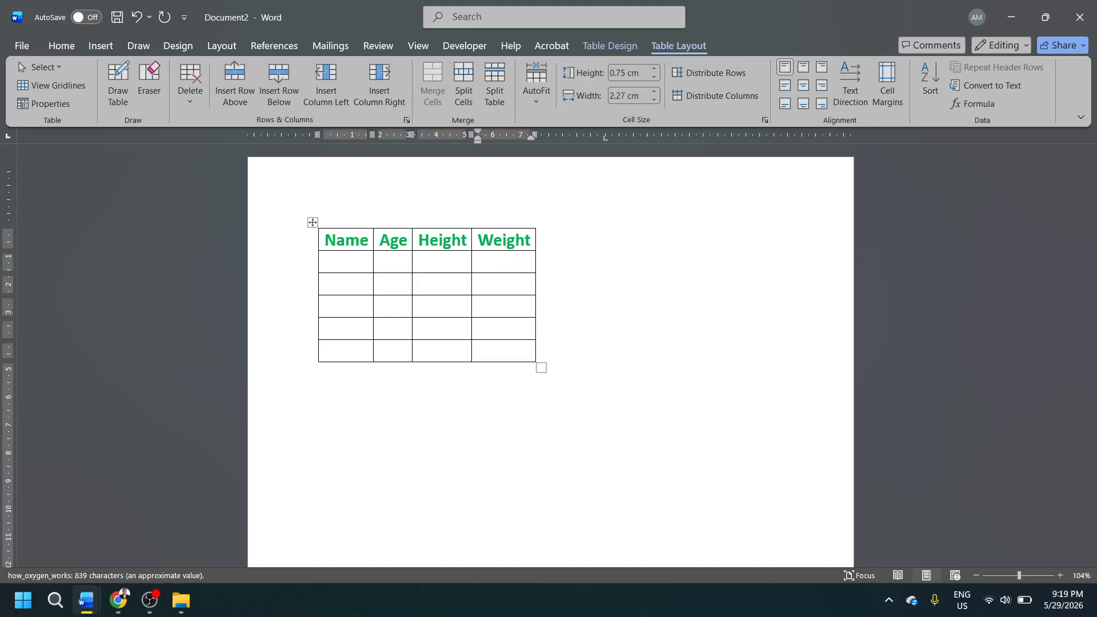